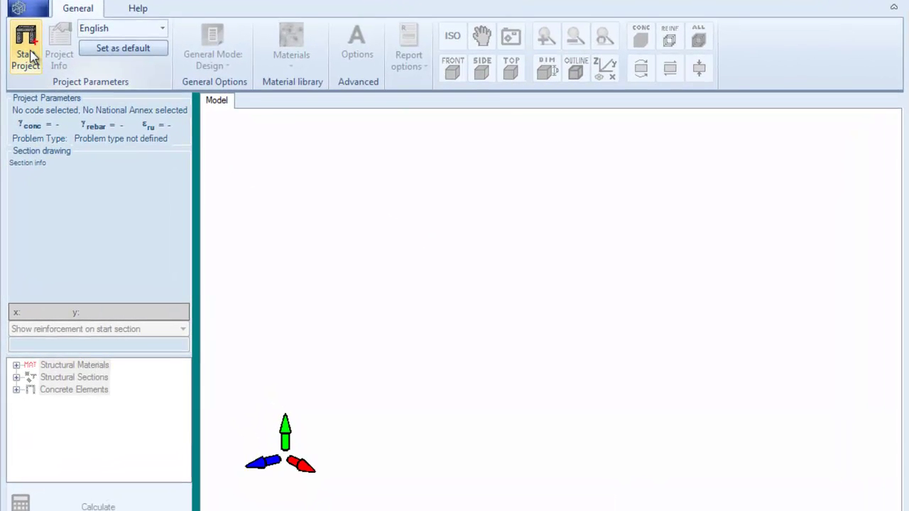
# Step: Start a single-slab project using Eurocode 2 with the Belgium Annex, and accept the 15 cm slab section
pyautogui.click(26, 49)
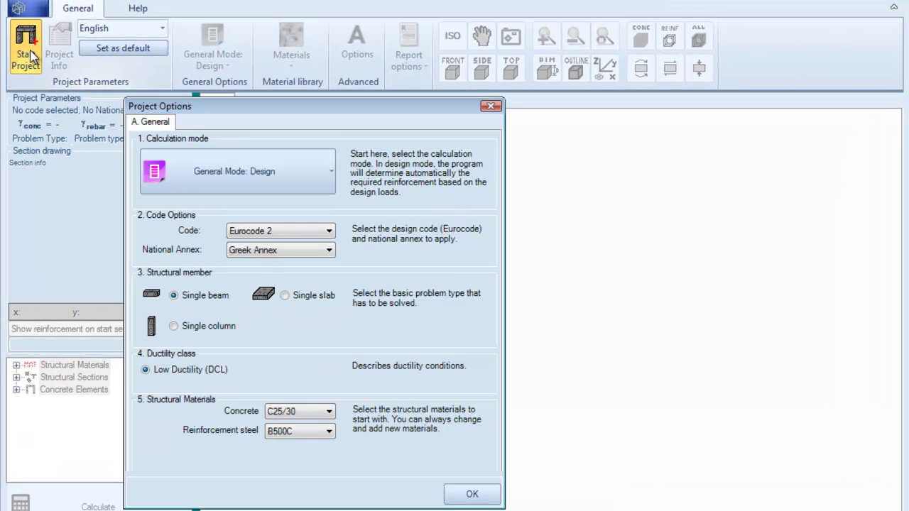
pyautogui.click(312, 250)
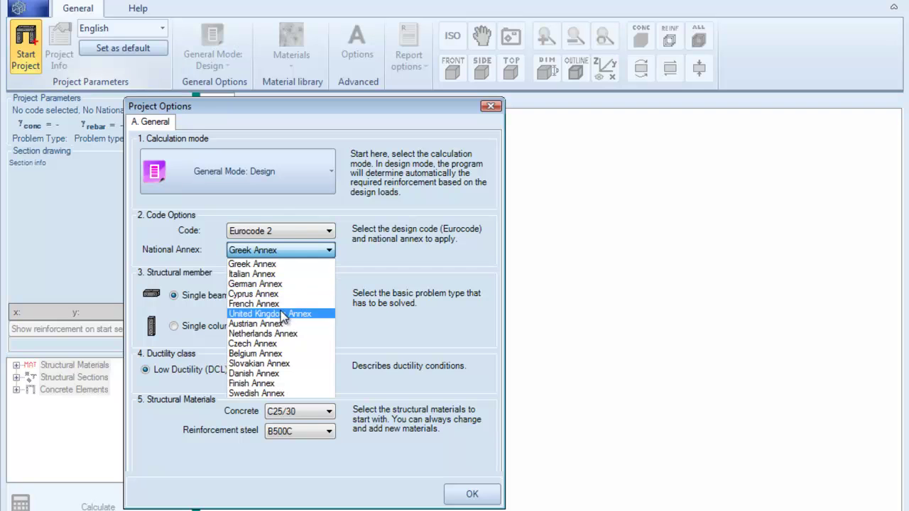
pyautogui.click(270, 354)
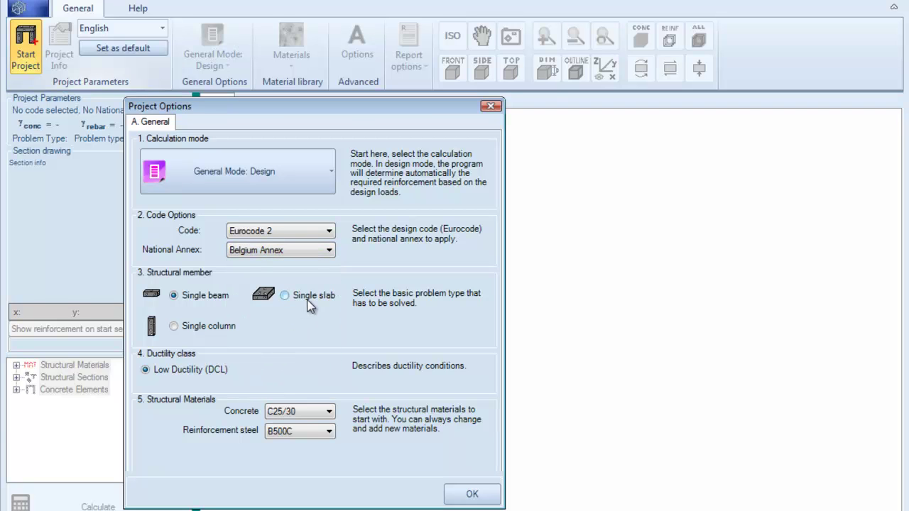
pyautogui.click(304, 297)
pyautogui.click(467, 495)
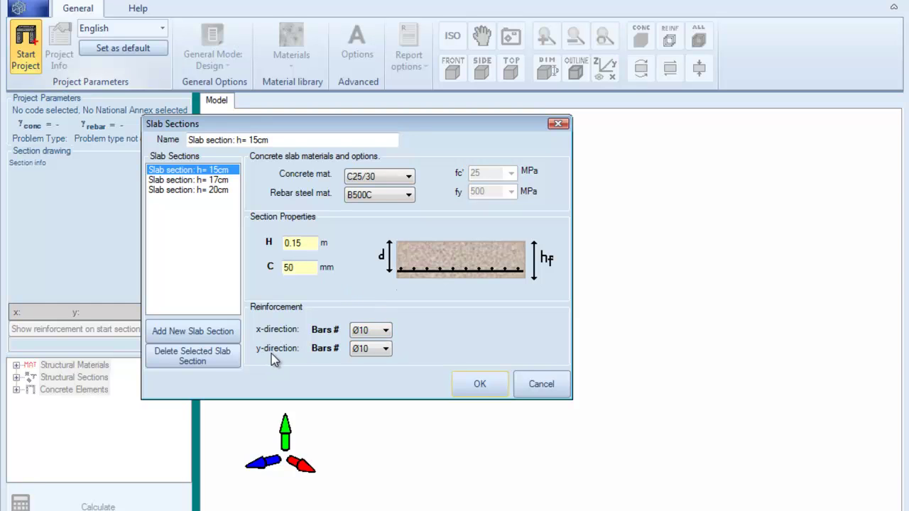
pyautogui.click(485, 382)
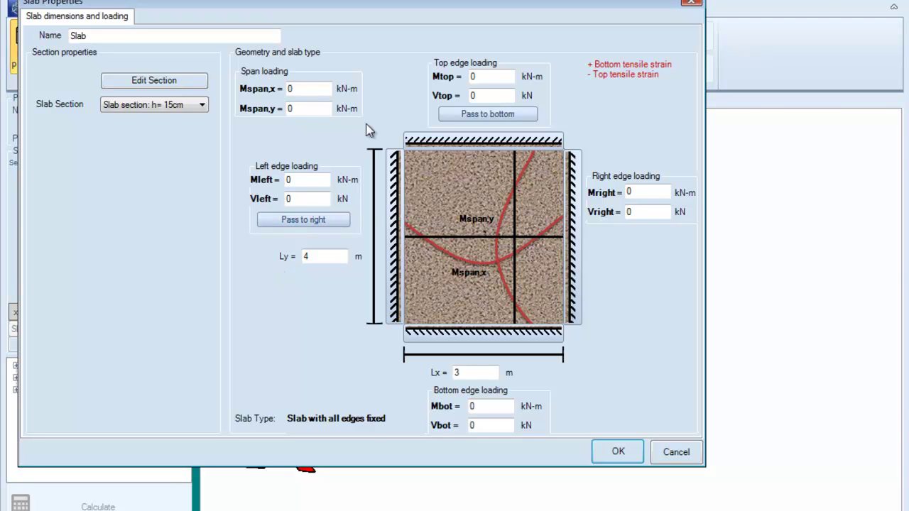
# Step: Set the slab's span moments to 60 kN-m in the x direction and 50 kN-m in the y direction
pyautogui.moveTo(306, 89); pyautogui.dragTo(285, 88)
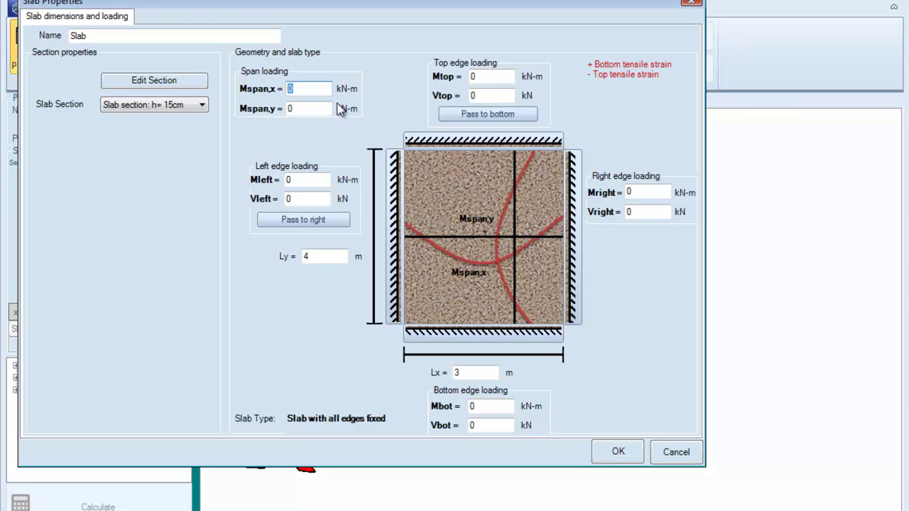
pyautogui.write('60')
pyautogui.press('Tab')
pyautogui.write('50')
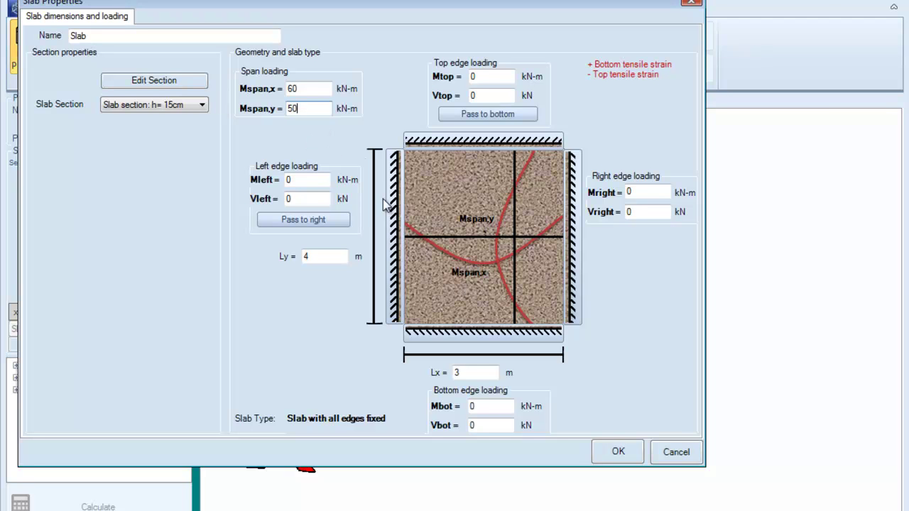
# Step: Try switching the support conditions of the slab's left and right edges, and restore both to fixed
pyautogui.click(395, 213)
pyautogui.click(396, 215)
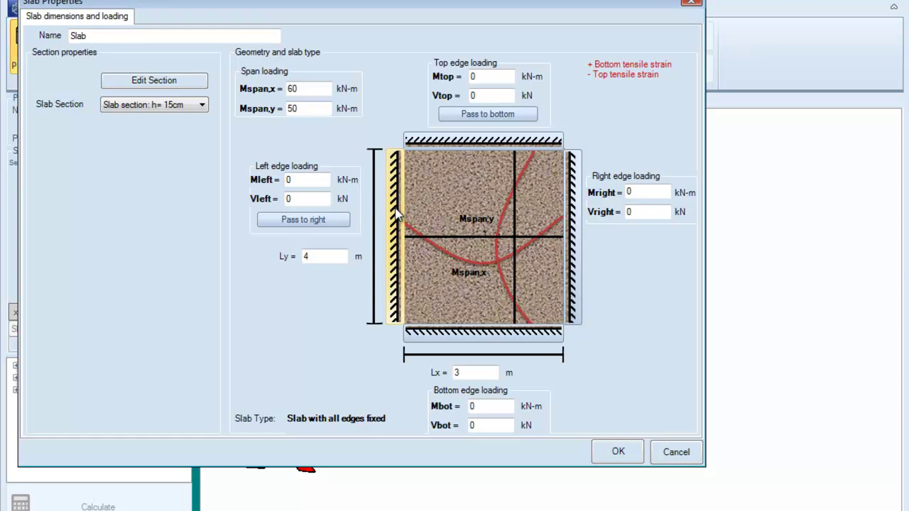
pyautogui.click(577, 263)
pyautogui.click(577, 263)
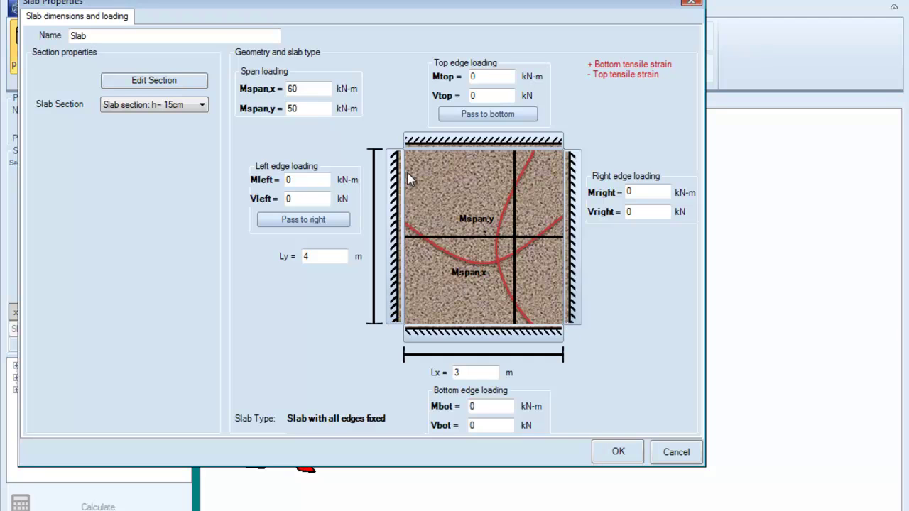
# Step: Set the left edge loading to a moment of -50 kN-m and a shear of 40 kN, and copy it to the right edge
pyautogui.click(291, 182)
pyautogui.doubleClick(310, 178)
pyautogui.write('-50')
pyautogui.doubleClick(286, 200)
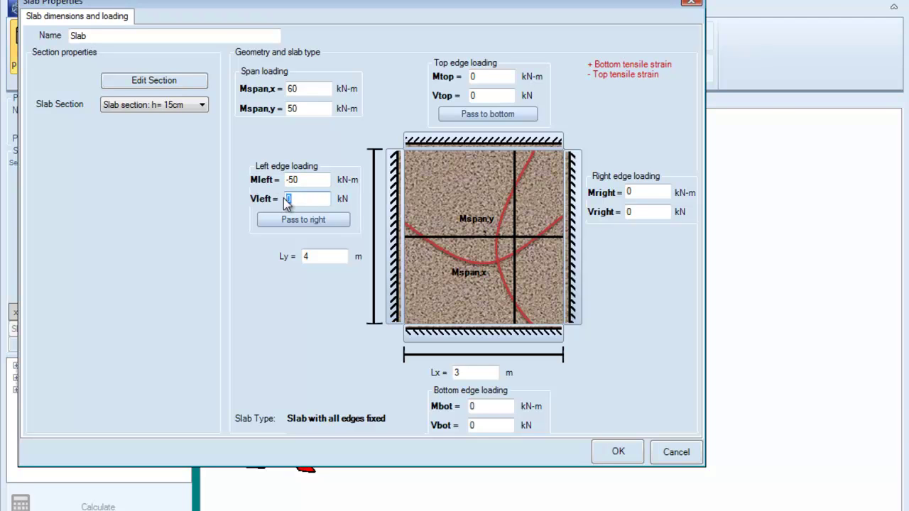
pyautogui.write('40')
pyautogui.click(302, 221)
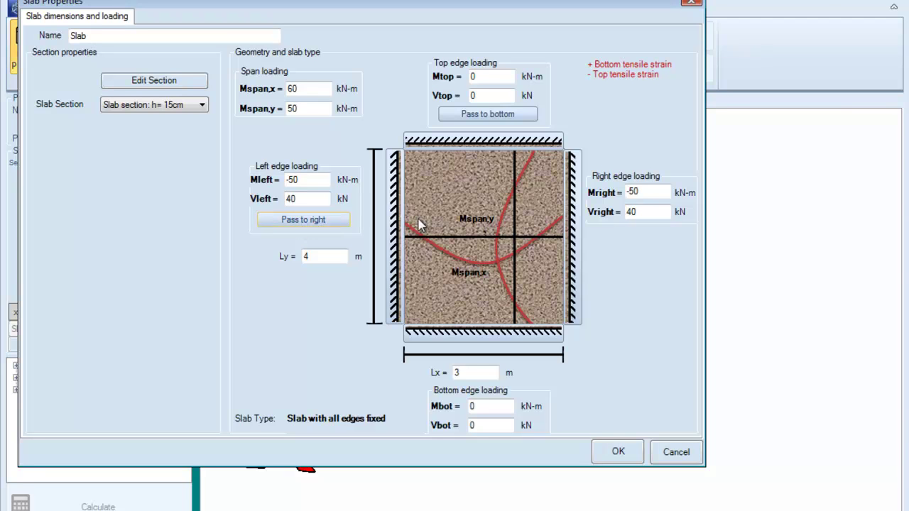
# Step: Set the right edge shear Vright to -40 kN
pyautogui.moveTo(638, 210); pyautogui.dragTo(628, 212)
pyautogui.click(626, 213)
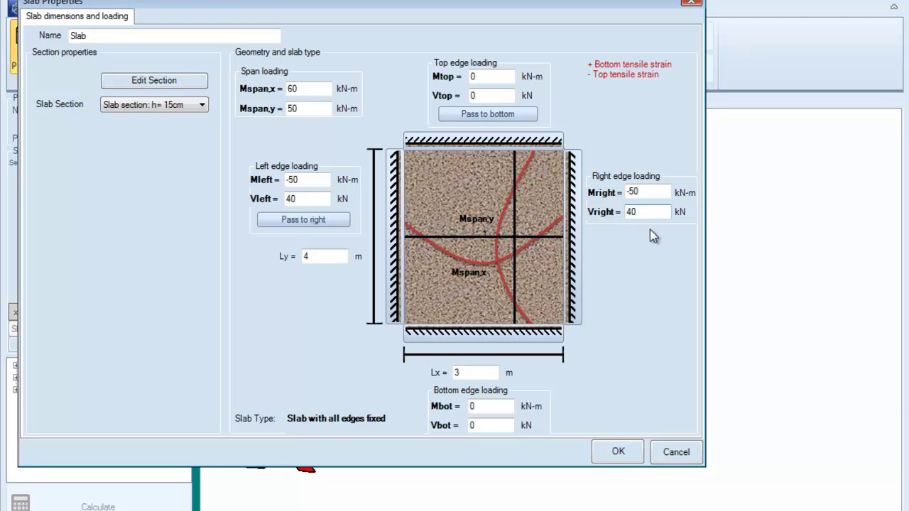
pyautogui.write('-')
# Step: Set the top edge loading to a moment of -65 kN-m and a shear of 55 kN, and copy it to the bottom edge
pyautogui.click(473, 76)
pyautogui.doubleClick(473, 76)
pyautogui.write('-65')
pyautogui.doubleClick(473, 95)
pyautogui.write('55')
pyautogui.click(491, 112)
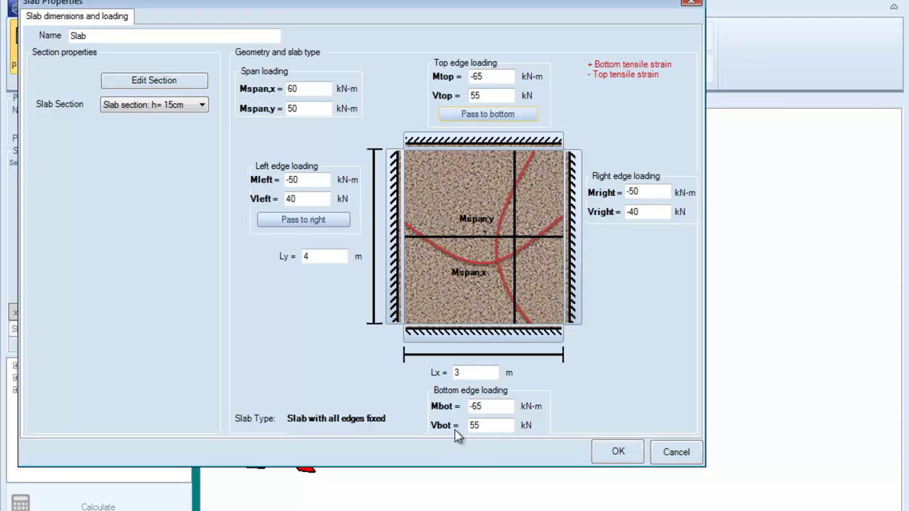
# Step: Set the bottom edge shear Vbot to -55 kN and accept the slab properties
pyautogui.click(473, 426)
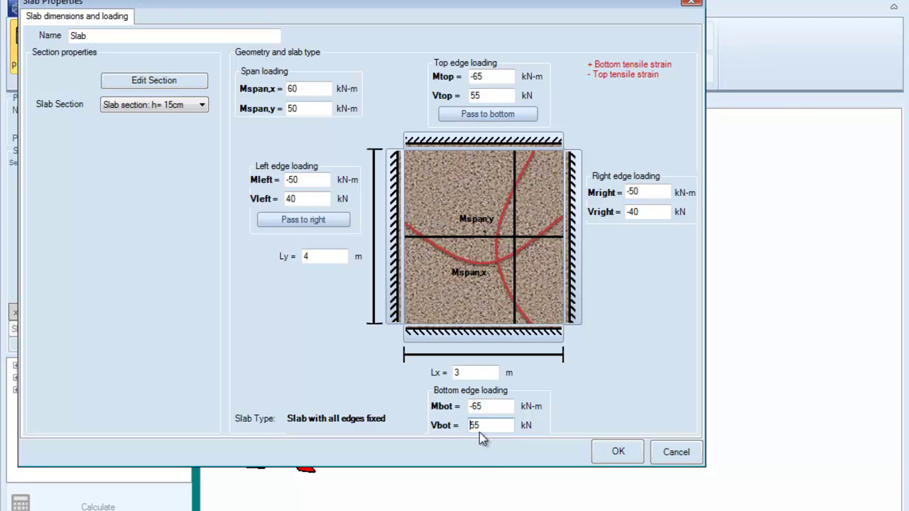
pyautogui.click(468, 426)
pyautogui.write('-')
pyautogui.click(615, 452)
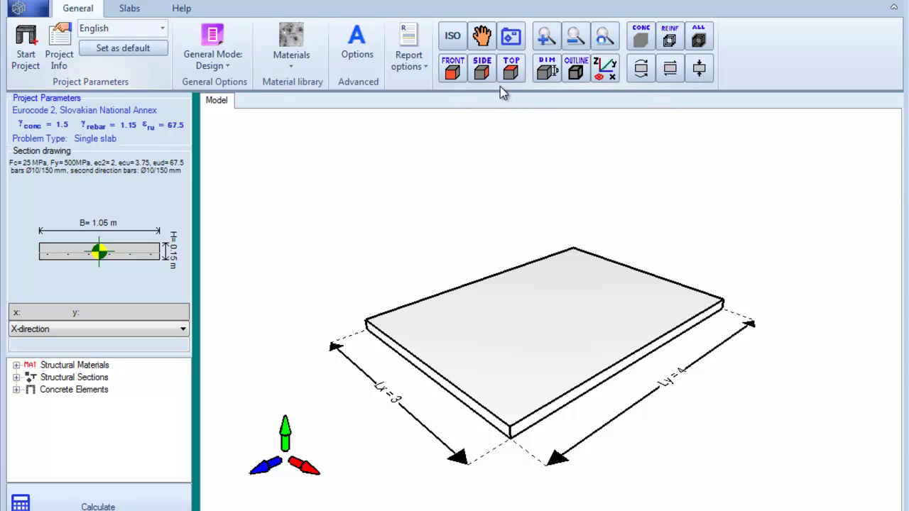
# Step: View the slab model from the top, side and front, and in a rotated 3D view
pyautogui.click(510, 71)
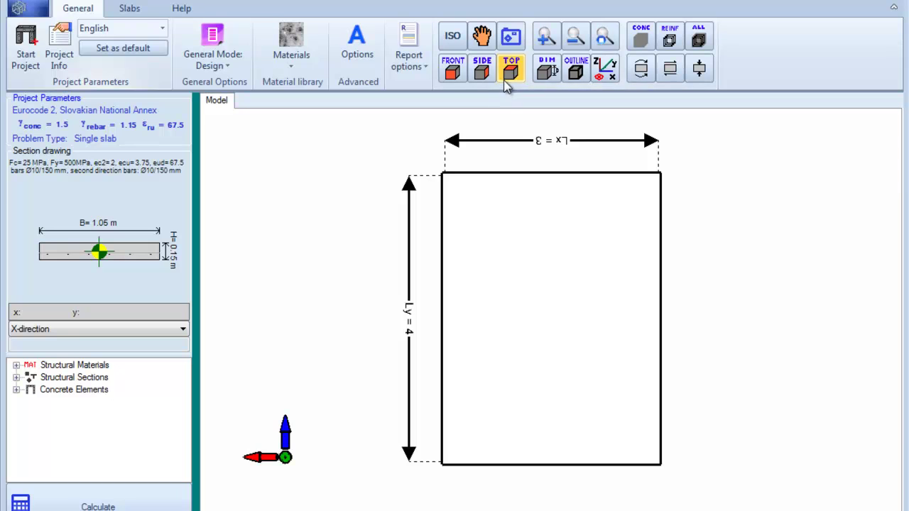
pyautogui.click(487, 75)
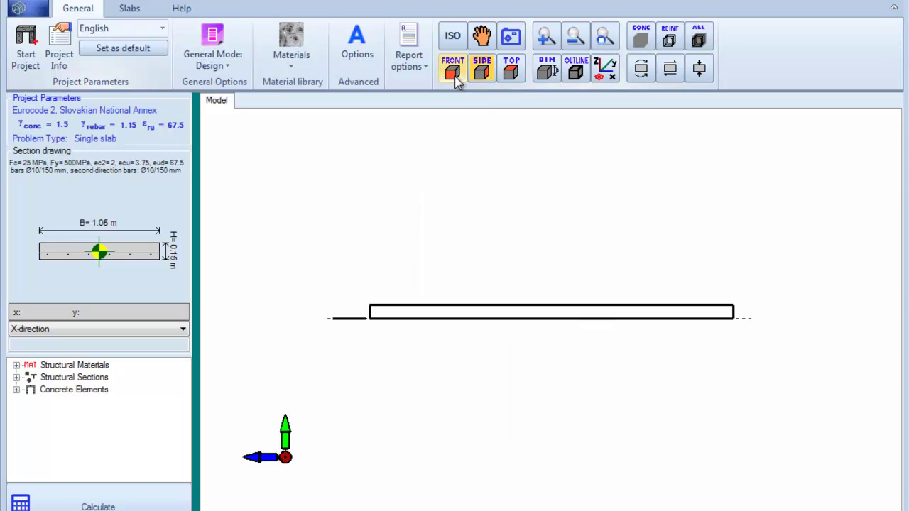
pyautogui.click(455, 74)
pyautogui.moveTo(469, 266); pyautogui.dragTo(552, 308, button='middle')
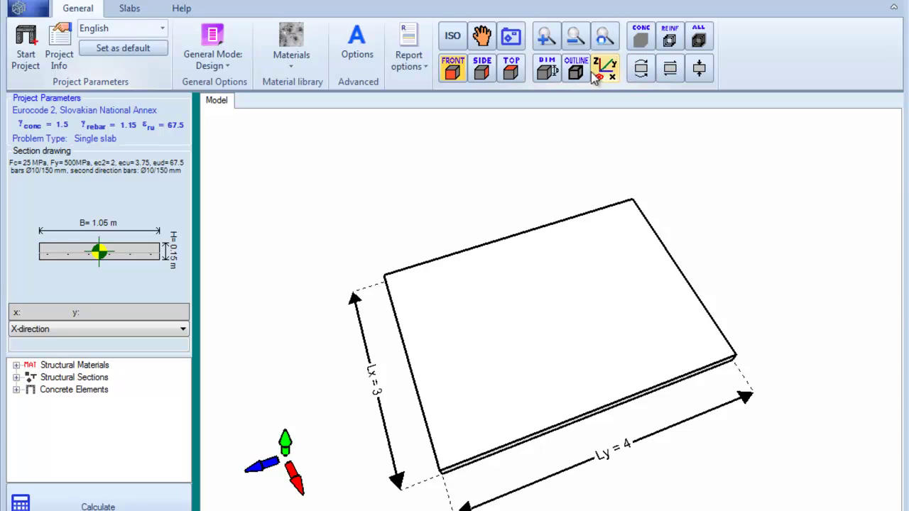
pyautogui.click(455, 43)
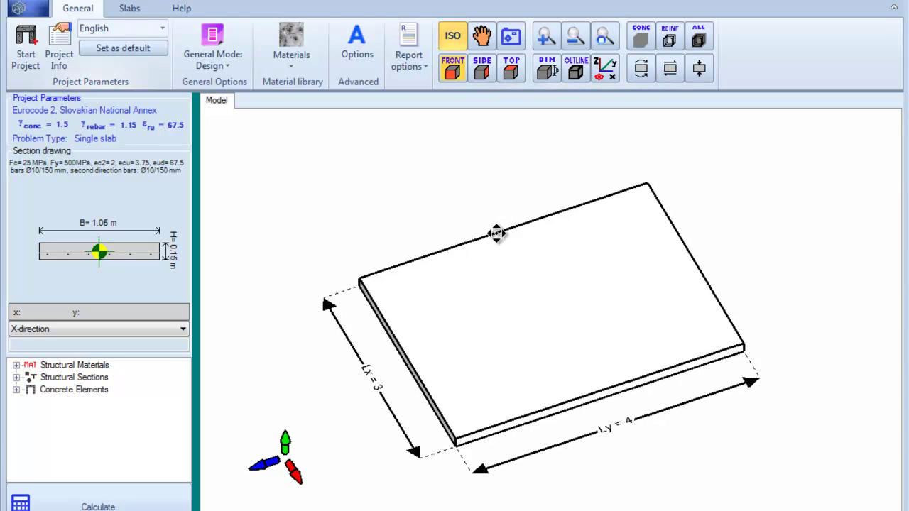
pyautogui.click(457, 71)
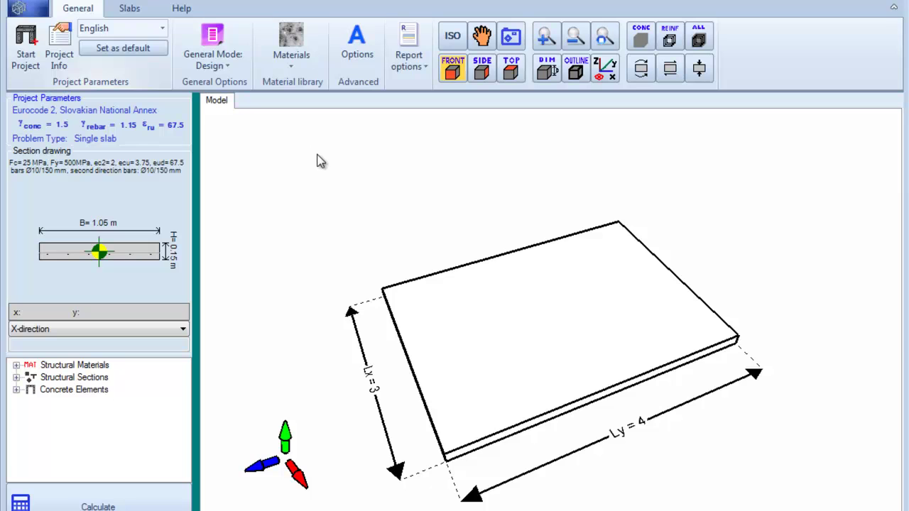
# Step: Calculate the slab design and return to the 3D model
pyautogui.click(130, 504)
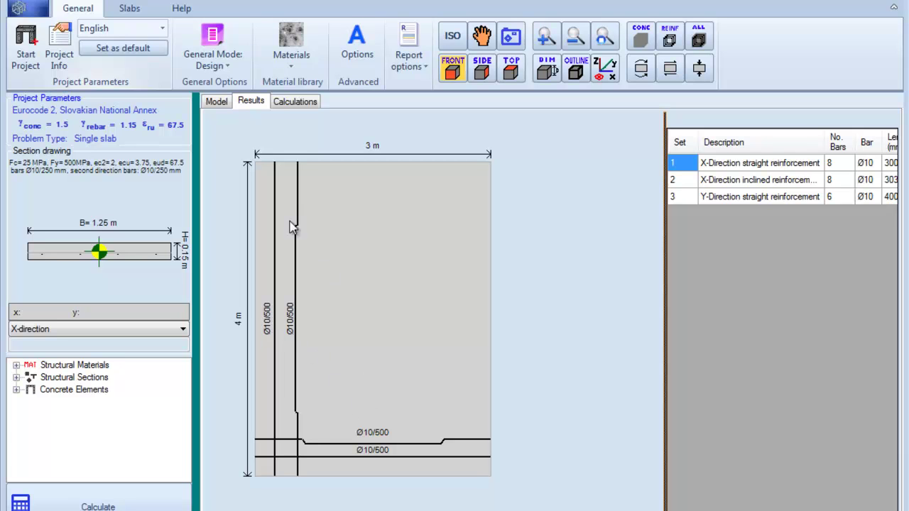
pyautogui.click(215, 103)
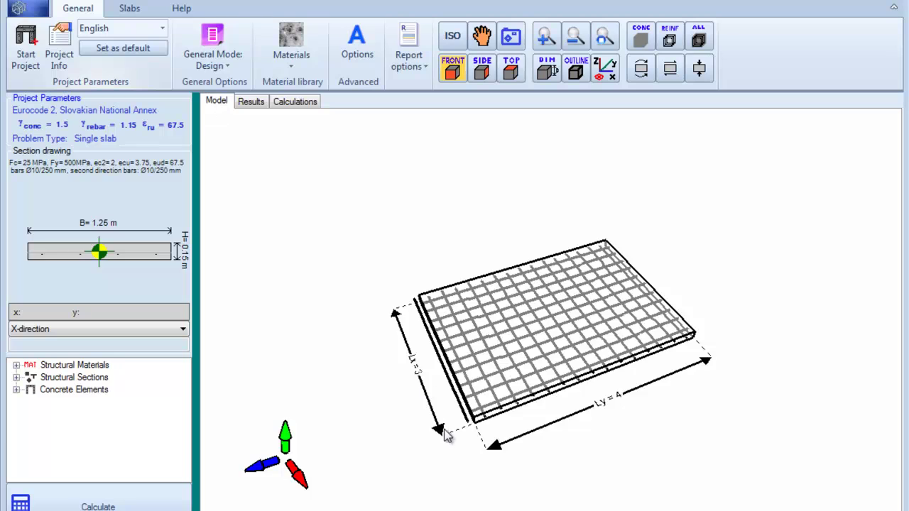
# Step: Examine the slab's reinforcement bars close up in the 3D model from above and below
pyautogui.moveTo(445, 430); pyautogui.dragTo(447, 431)
pyautogui.scroll(3, 486, 418)
pyautogui.scroll(-1, 486, 417)
pyautogui.moveTo(465, 443)
pyautogui.mouseDown(button='middle')
pyautogui.moveTo(454, 420)
pyautogui.moveTo(464, 433)
pyautogui.mouseUp(button='middle')
pyautogui.moveTo(544, 219); pyautogui.dragTo(455, 342, button='middle')
pyautogui.scroll(3, 528, 360)
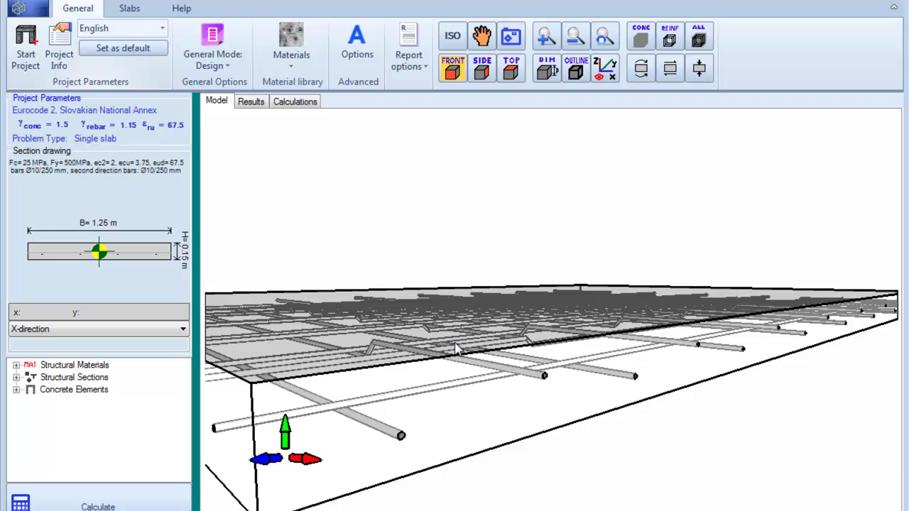
pyautogui.click(453, 37)
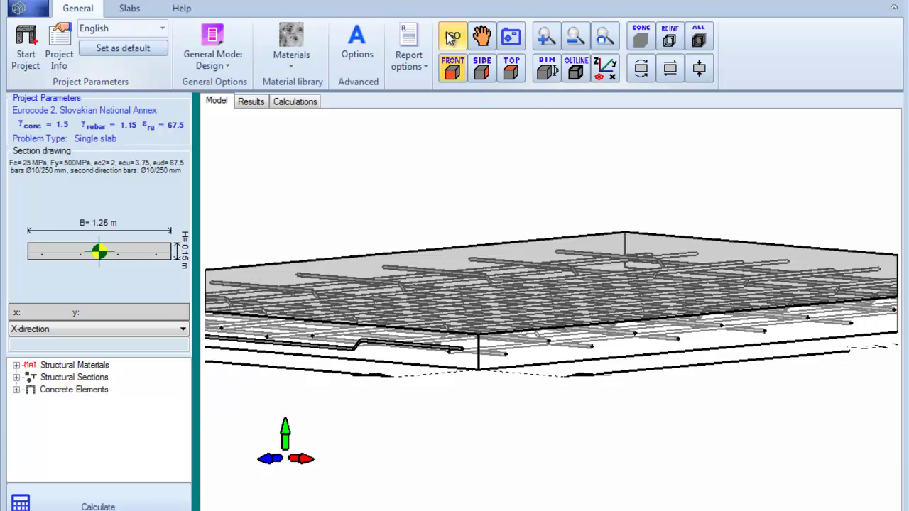
pyautogui.moveTo(487, 326); pyautogui.dragTo(485, 304, button='middle')
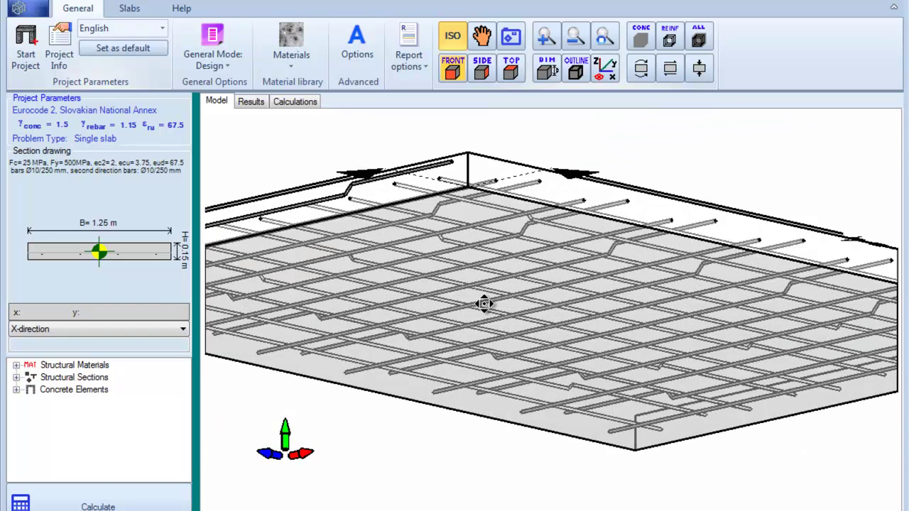
pyautogui.moveTo(540, 190); pyautogui.dragTo(543, 181, button='middle')
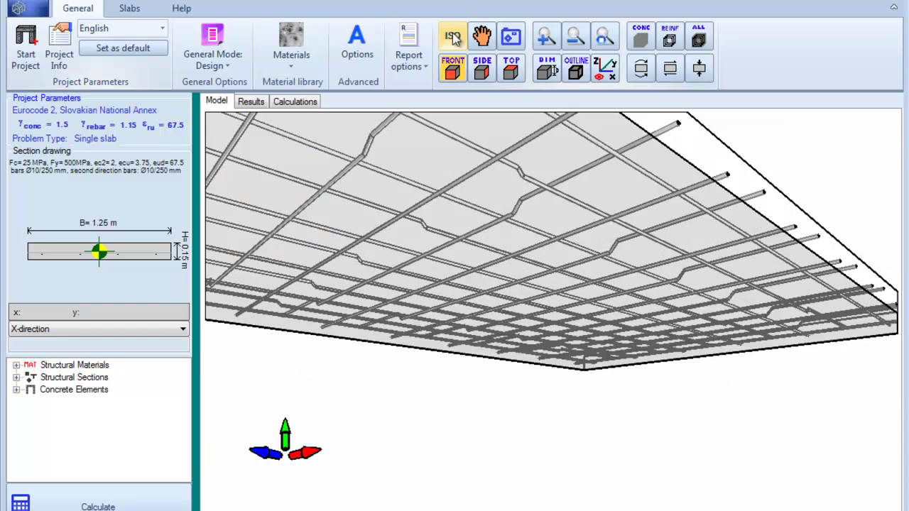
pyautogui.moveTo(589, 249); pyautogui.dragTo(586, 260, button='middle')
pyautogui.scroll(-1, 569, 222)
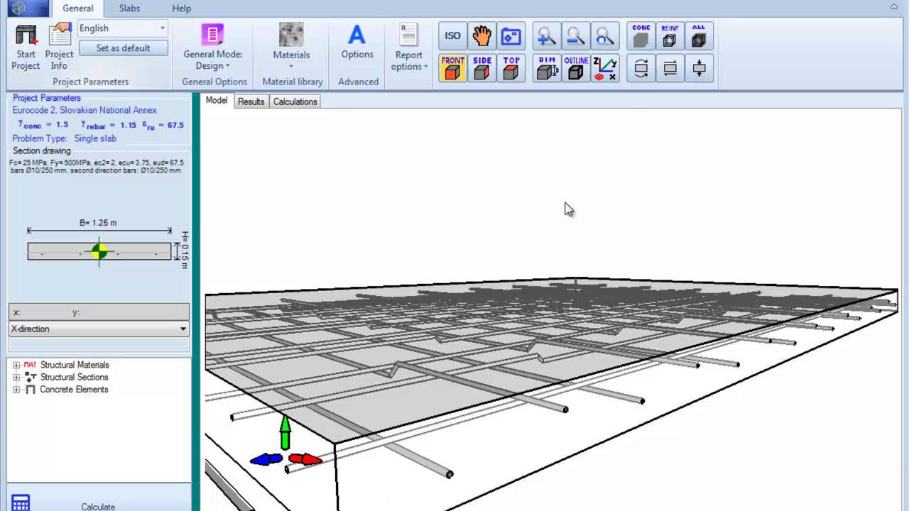
# Step: View the model with only reinforcement shown, with only concrete shown, and with both displayed together
pyautogui.click(669, 41)
pyautogui.moveTo(651, 230); pyautogui.dragTo(556, 221, button='middle')
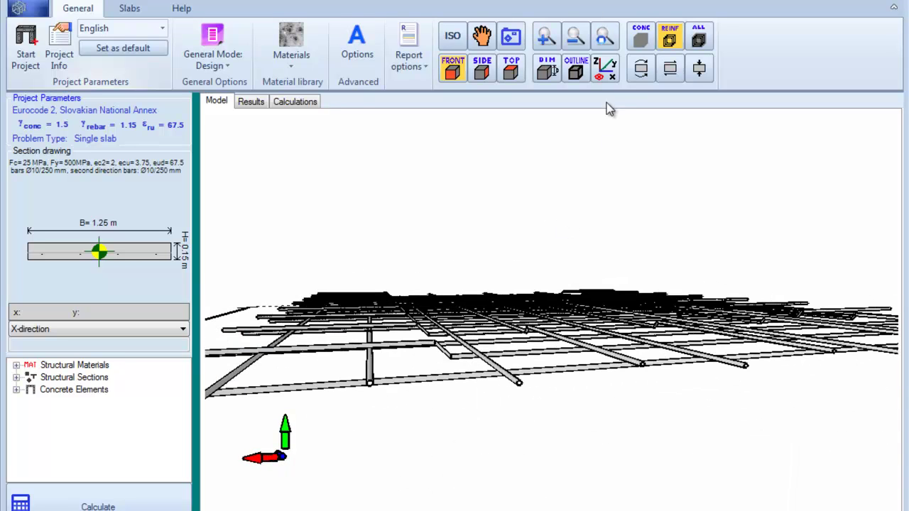
pyautogui.click(643, 41)
pyautogui.click(699, 36)
pyautogui.moveTo(551, 206); pyautogui.dragTo(503, 283, button='middle')
pyautogui.scroll(-2, 524, 241)
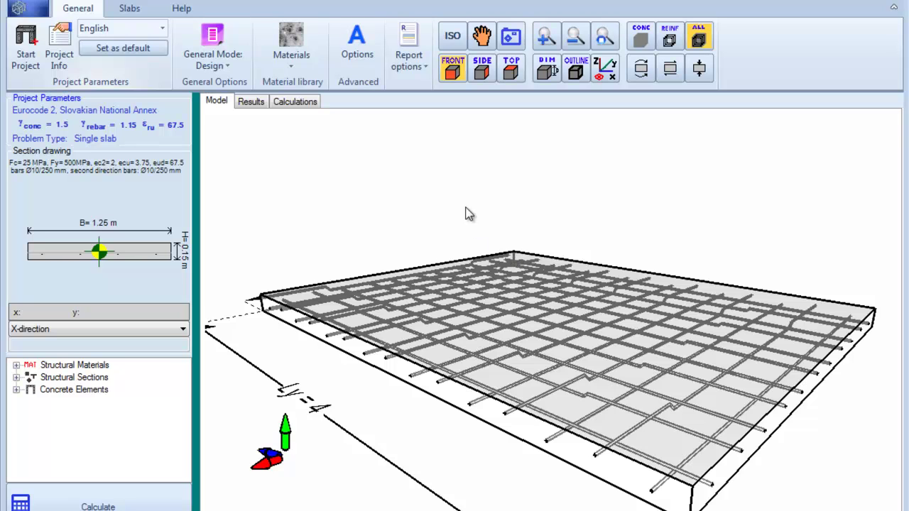
# Step: Review the full slab calculations, including the reinforcement equations for both directions
pyautogui.click(291, 103)
pyautogui.moveTo(337, 213); pyautogui.dragTo(327, 260, button='middle')
pyautogui.scroll(-6, 328, 265)
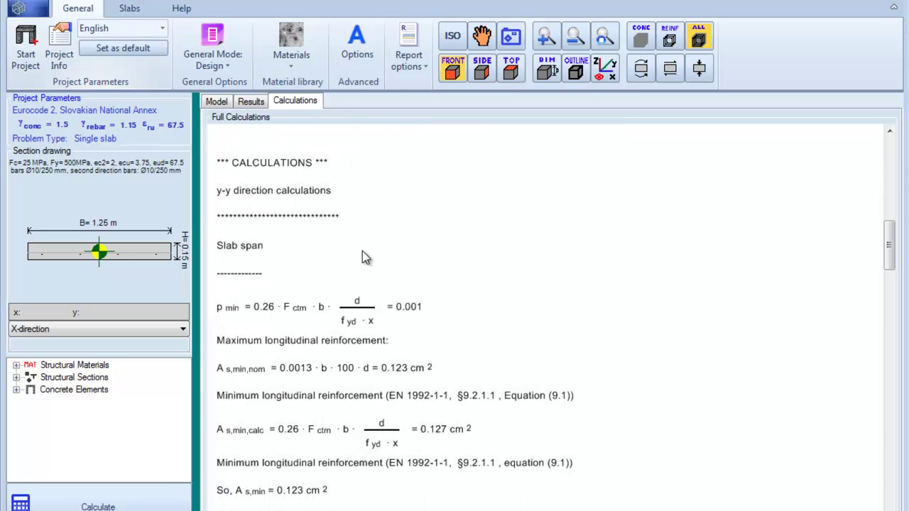
pyautogui.scroll(-10, 362, 253)
pyautogui.scroll(-10, 370, 284)
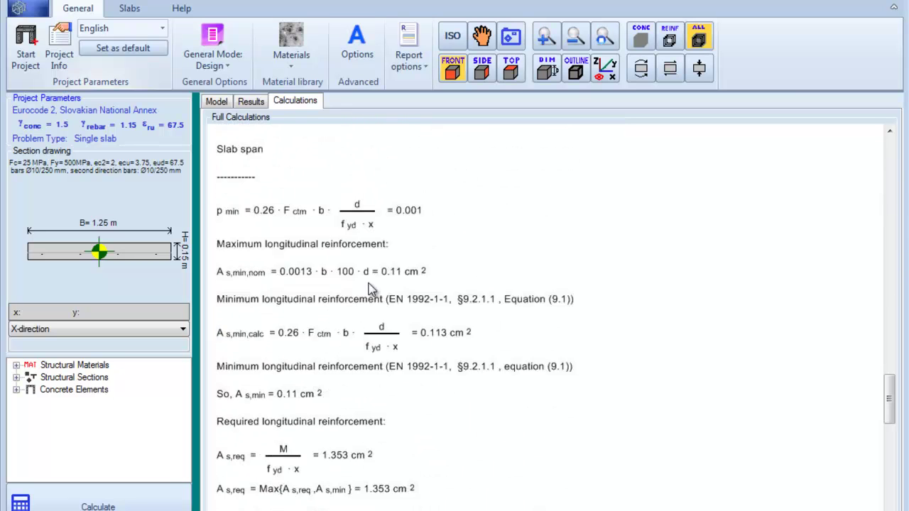
# Step: Preview the project report, browse its pages, and close the report windows to return to the 3D model
pyautogui.click(417, 45)
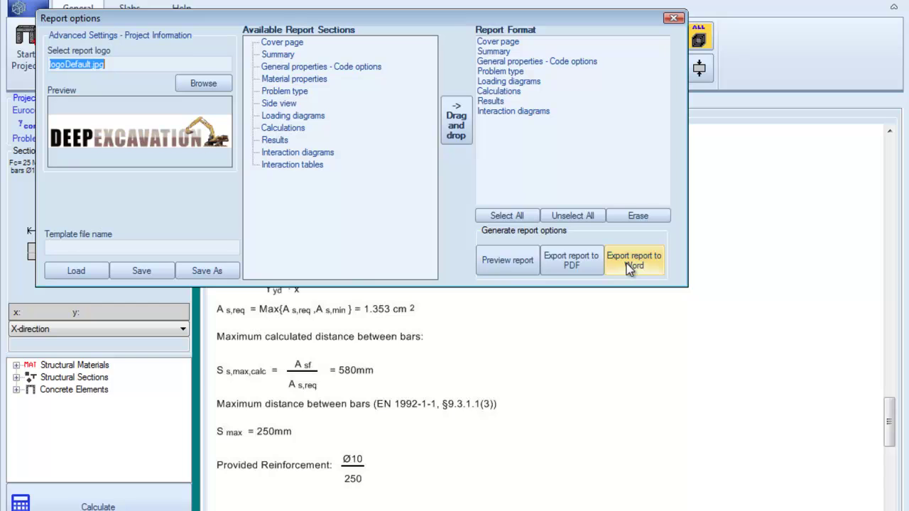
pyautogui.click(501, 265)
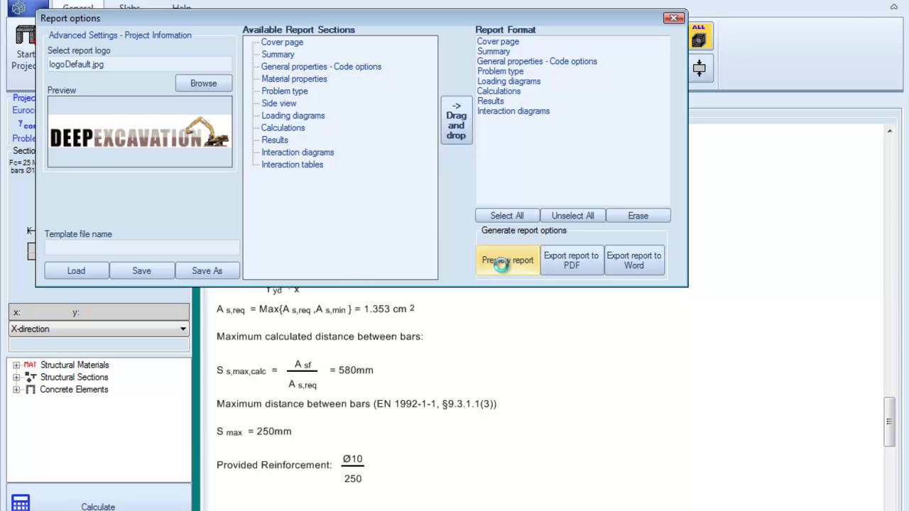
pyautogui.click(501, 261)
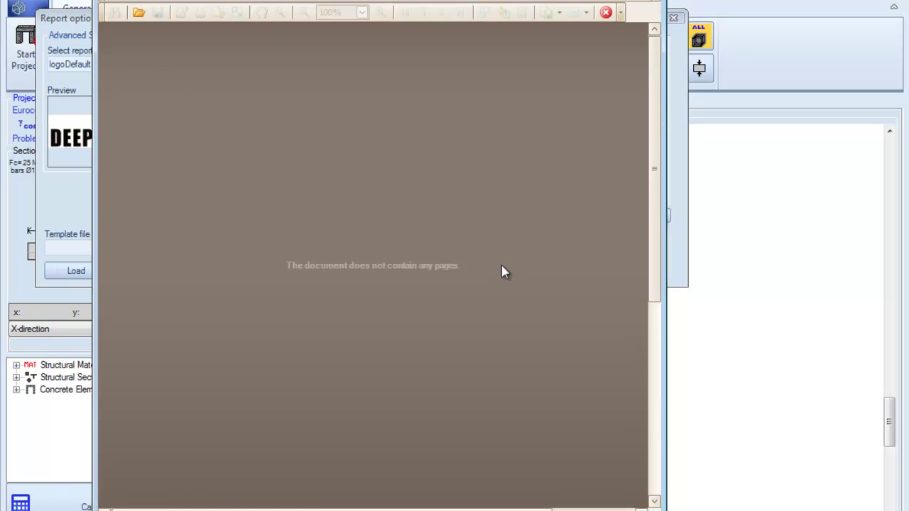
pyautogui.scroll(-10, 435, 306)
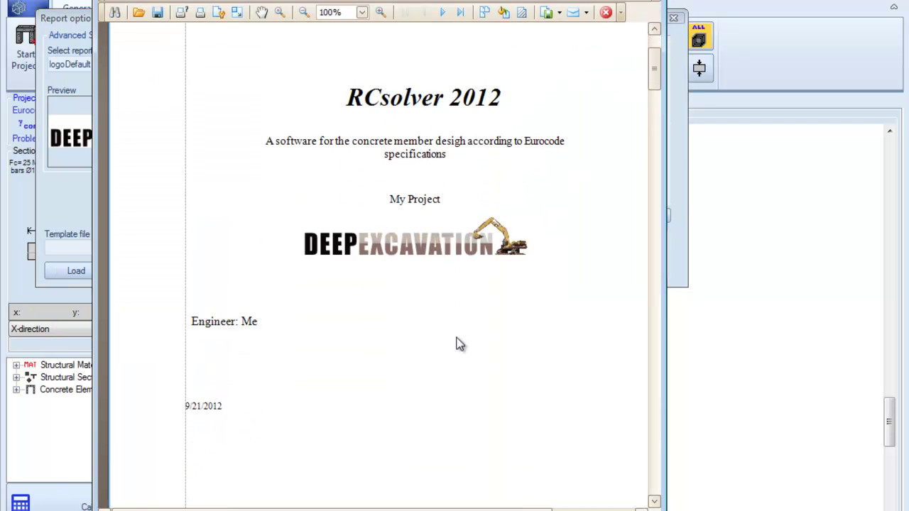
pyautogui.scroll(-12, 461, 355)
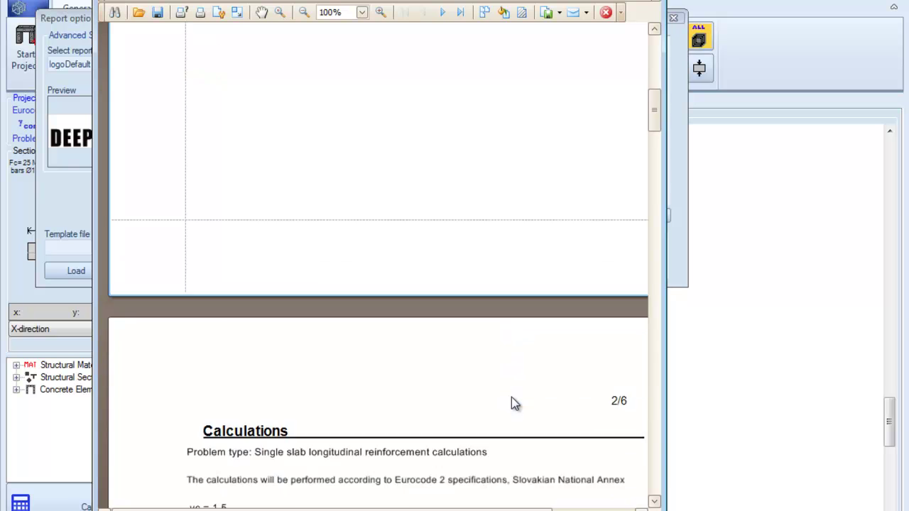
pyautogui.scroll(-4, 527, 408)
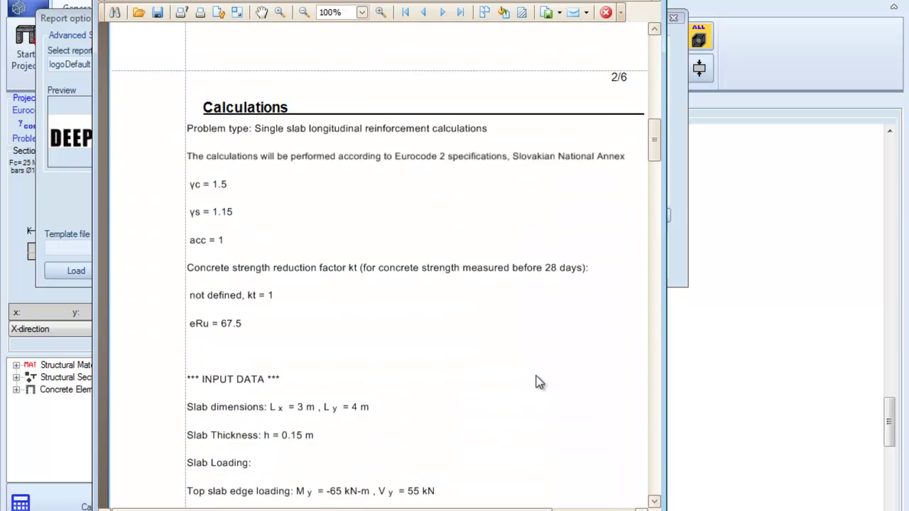
pyautogui.moveTo(656, 135); pyautogui.dragTo(652, 380)
pyautogui.click(606, 12)
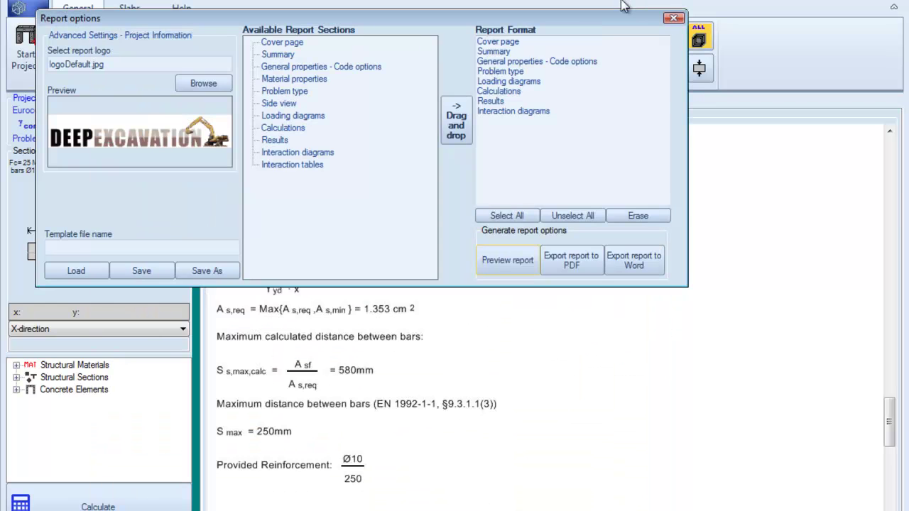
pyautogui.click(673, 17)
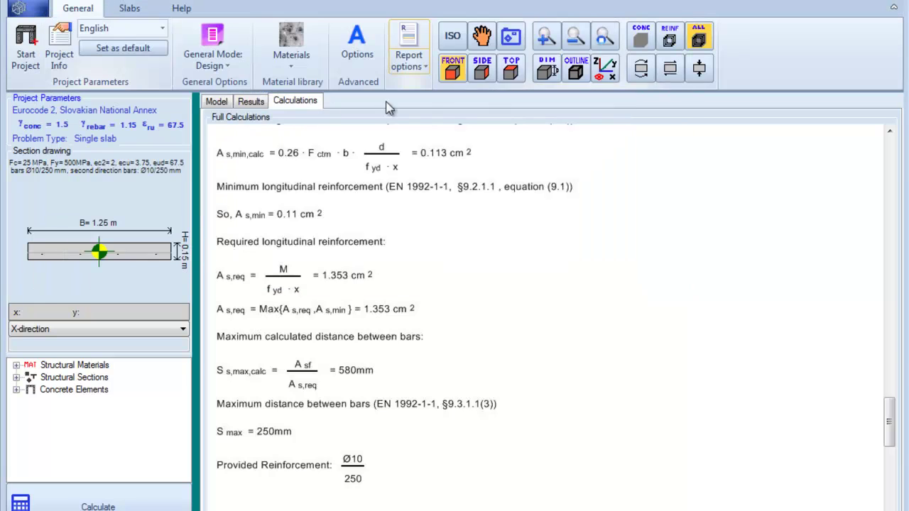
pyautogui.click(217, 101)
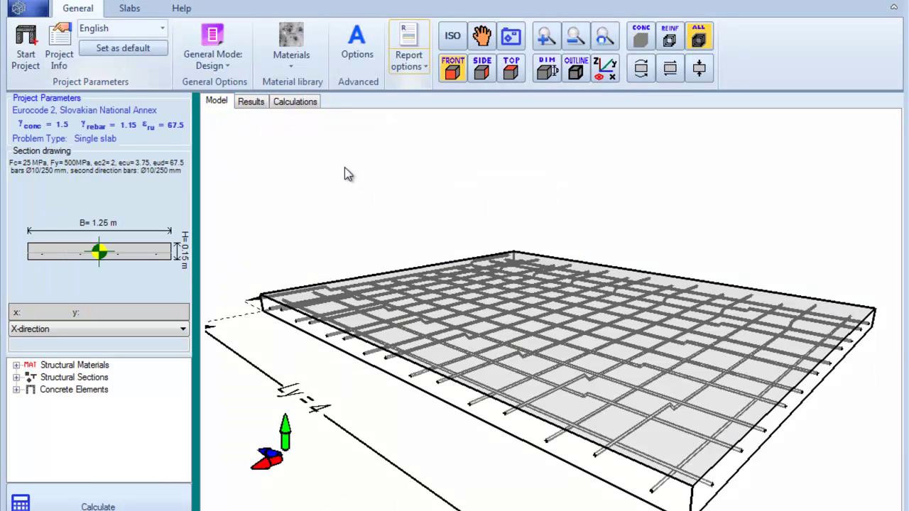